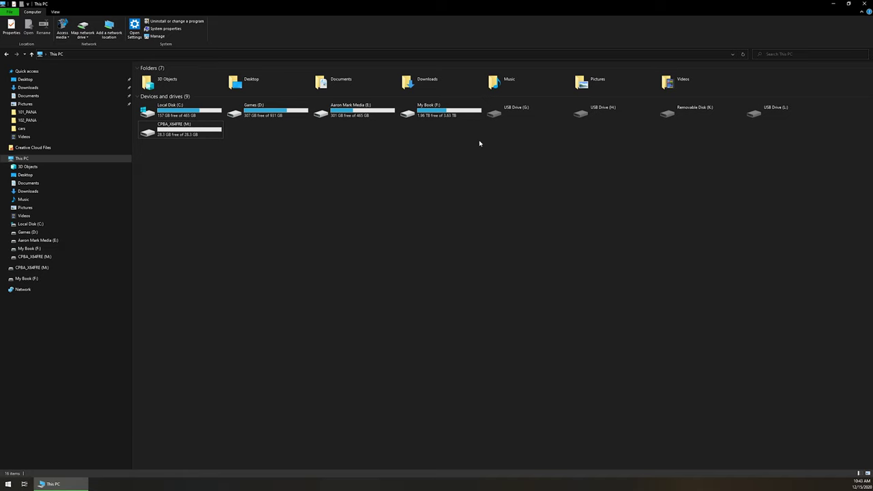
Open the format settings for the CPBA_X64FRE (M:) drive and move the dialog to the middle of the screen.
right_click(31, 258)
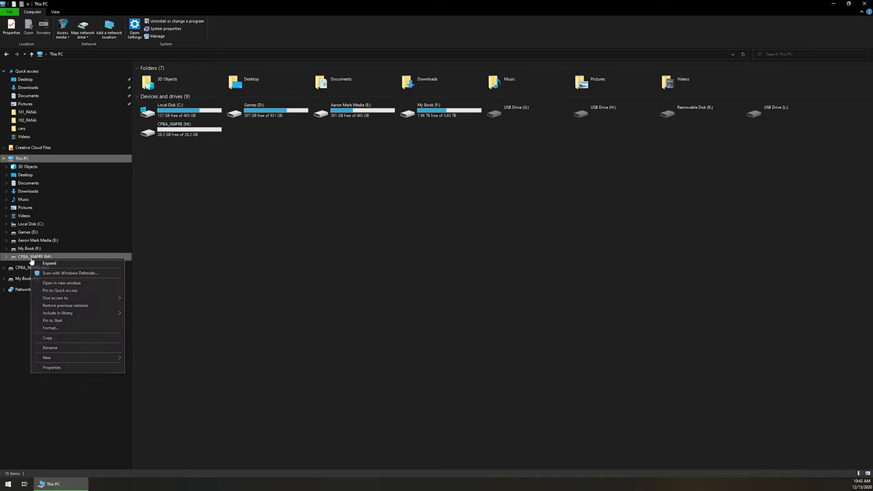
left_click(3, 158)
left_click(3, 159)
left_click(4, 158)
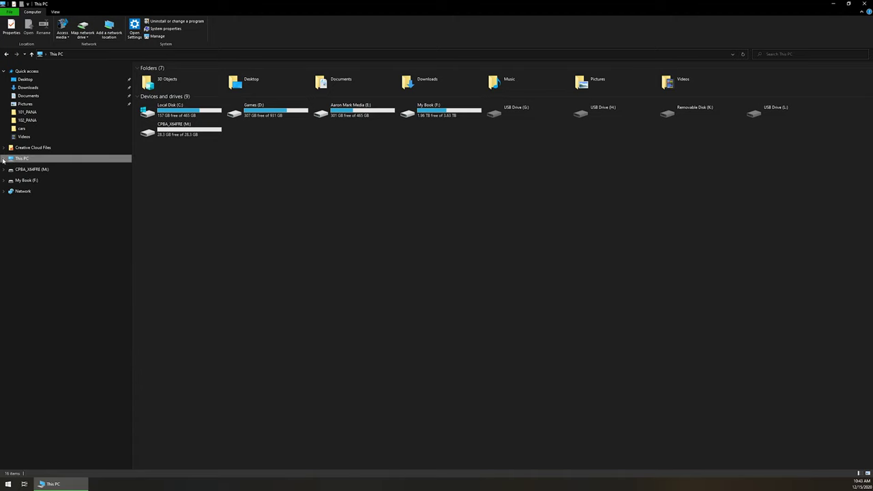
left_click(3, 158)
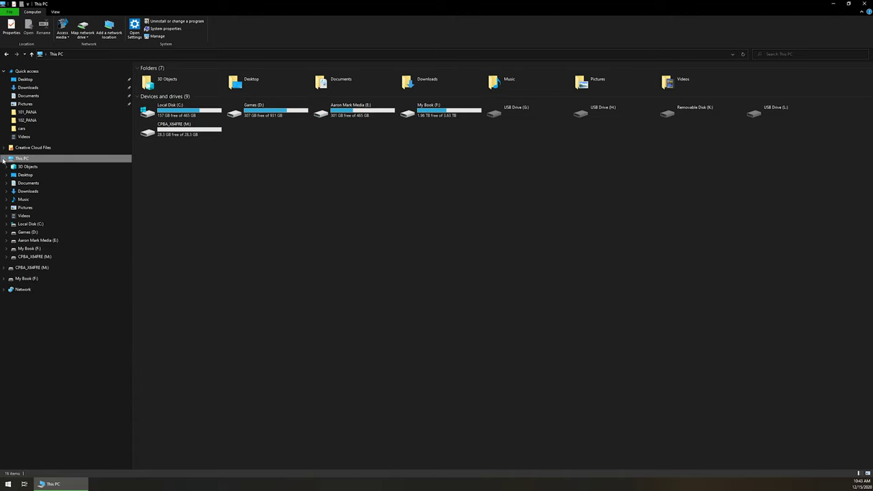
right_click(36, 257)
left_click(63, 326)
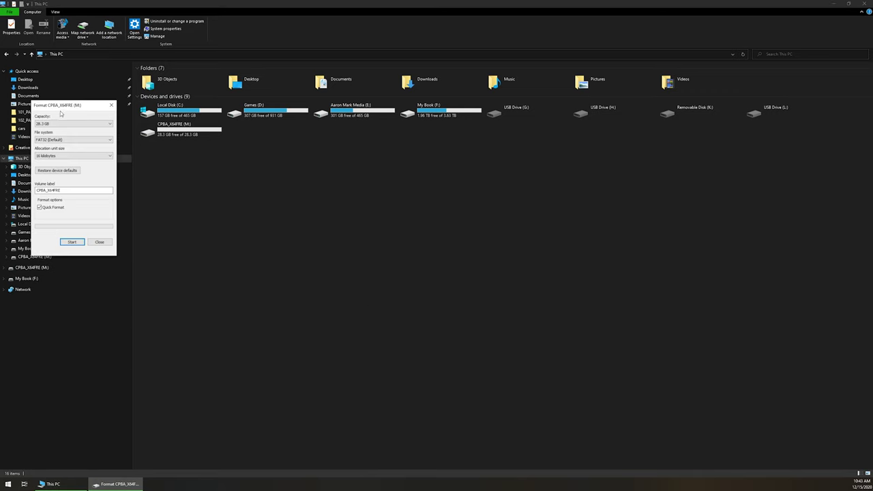
left_click_drag(60, 108, 430, 203)
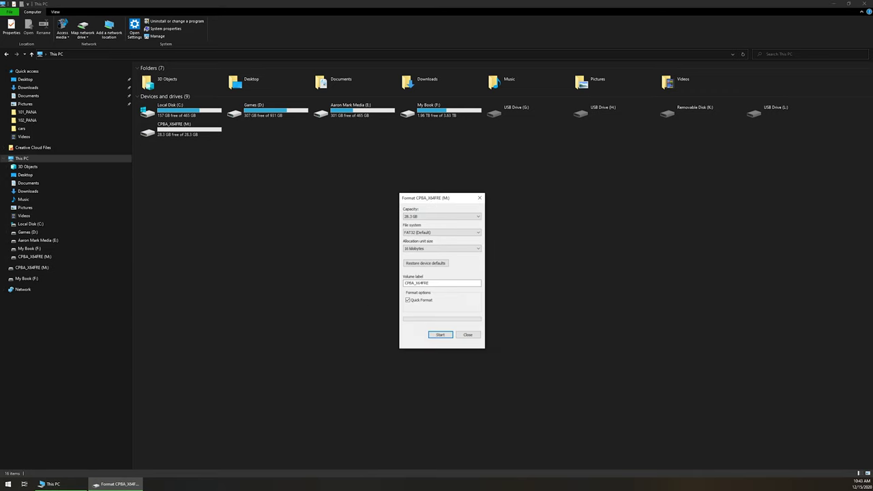
Open Disk Management, enlarge its window and locate the CPBA_X64FRE (M:) partition on Disk 9.
right_click(8, 483)
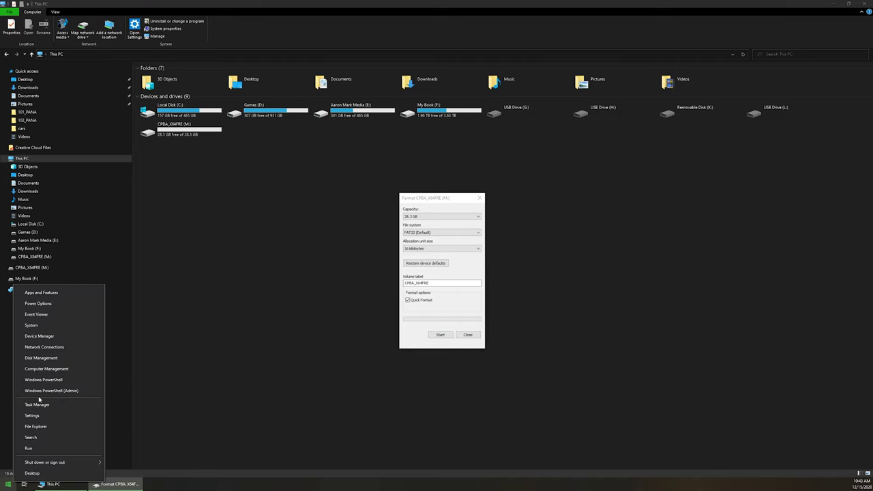
left_click(38, 358)
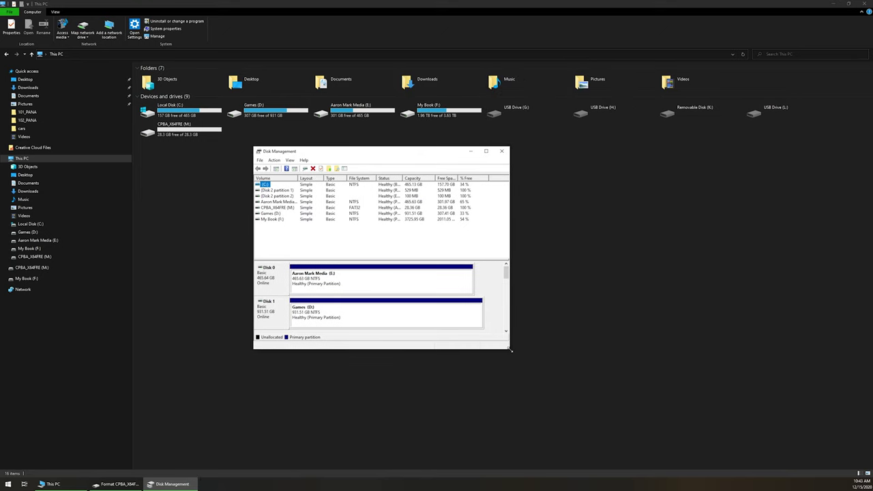
left_click_drag(510, 350, 597, 437)
scroll(594, 316, "down", 2)
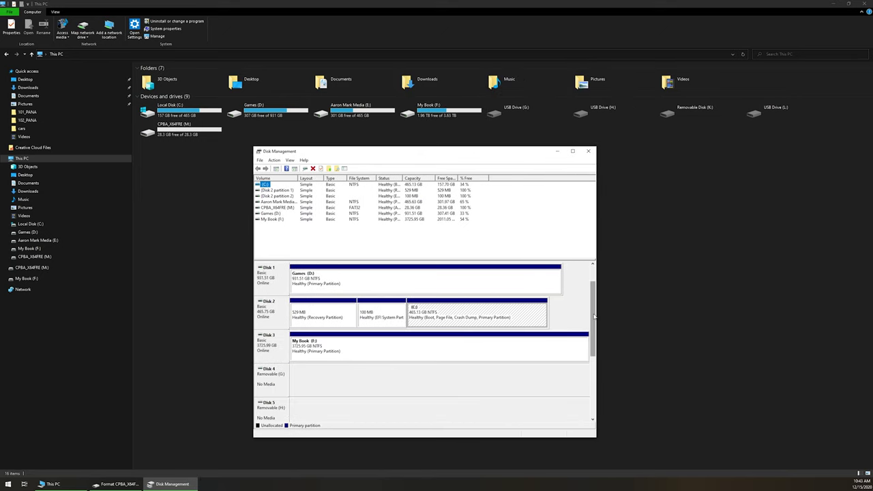
scroll(593, 316, "down", 3)
Request formatting of the CPBA_X64FRE (M:) partition, decline the confirmation and close Disk Management.
right_click(328, 377)
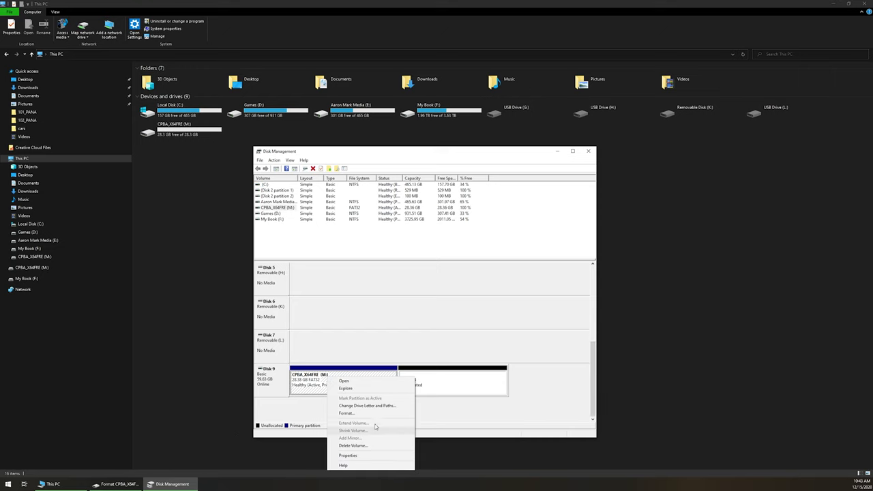
left_click(353, 415)
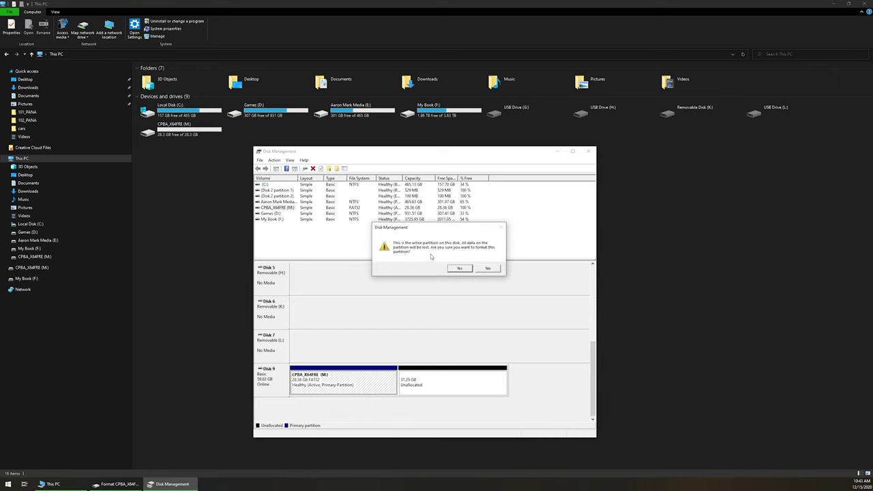
left_click(488, 268)
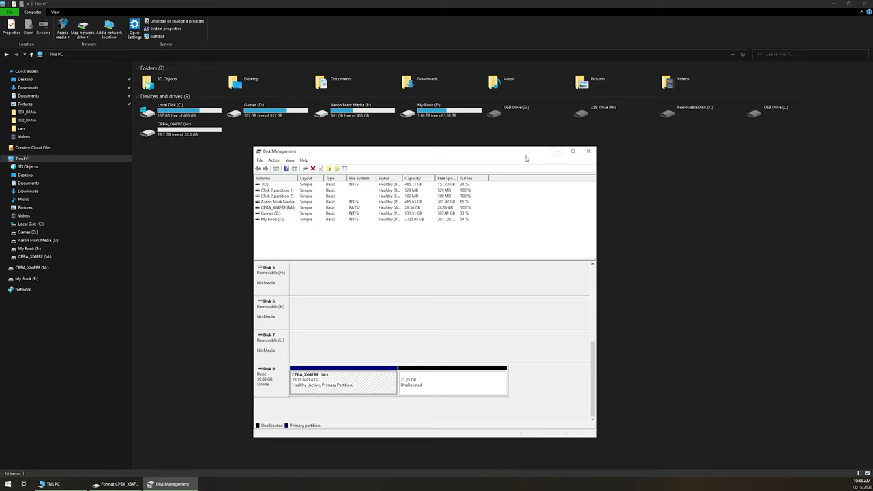
left_click_drag(525, 155, 507, 153)
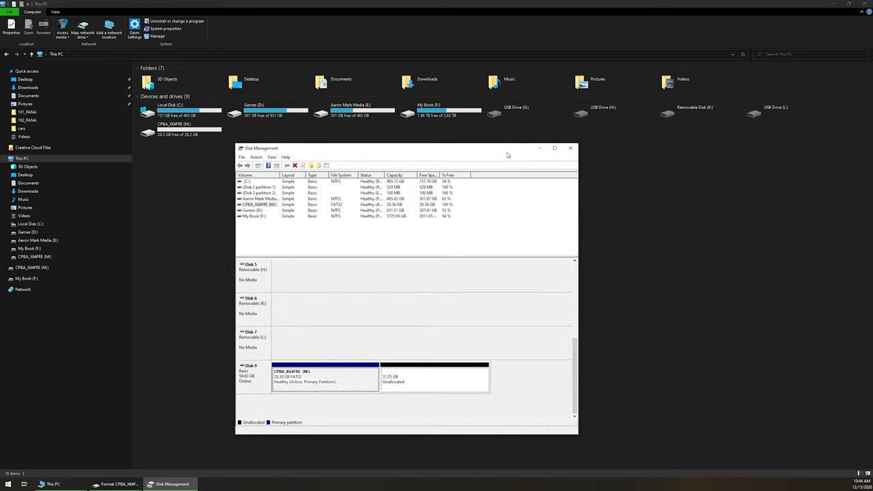
left_click(570, 148)
Minimize the File Explorer window and reposition the Format dialog over the desktop.
left_click_drag(444, 200, 449, 197)
left_click(25, 260)
right_click(25, 260)
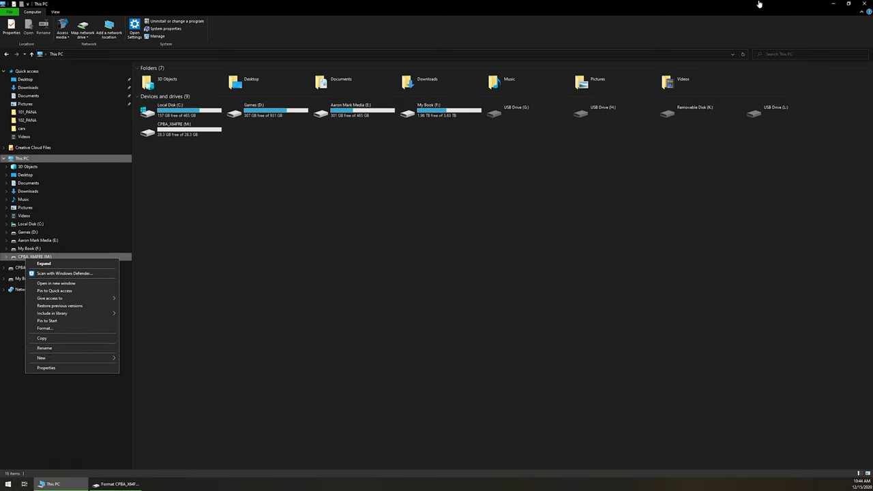
left_click(833, 5)
left_click(833, 4)
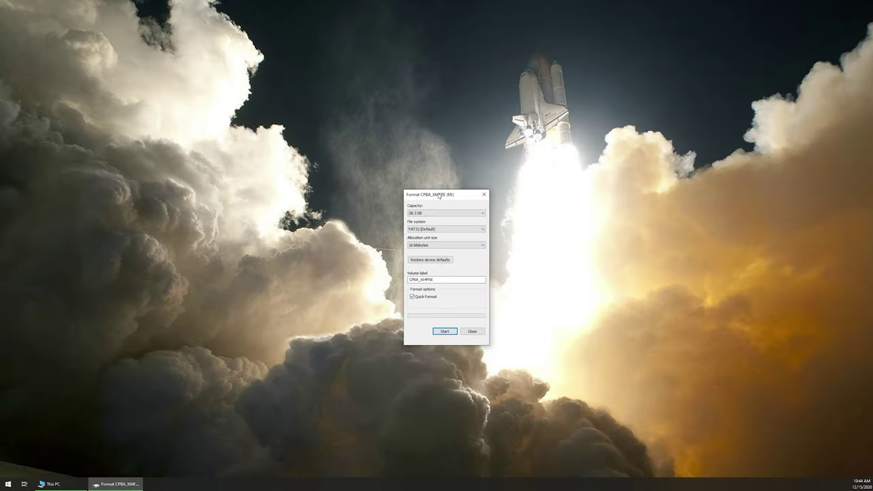
left_click_drag(440, 196, 442, 147)
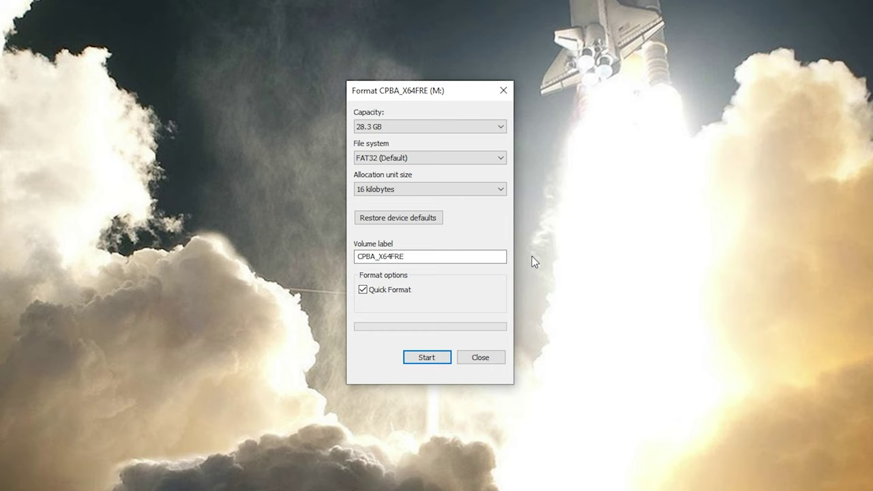
Set the allocation unit size for the format to Default allocation size.
left_click(387, 192)
left_click(400, 202)
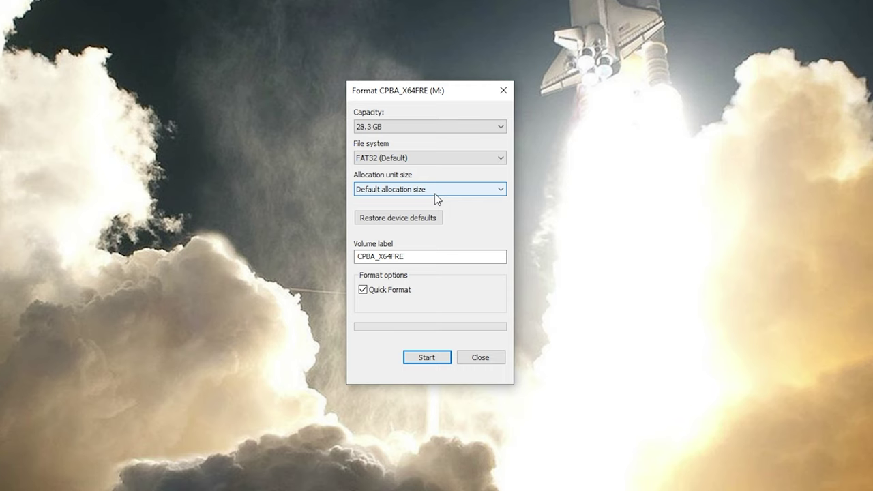
scroll(437, 198, "down", 6)
left_click(382, 191)
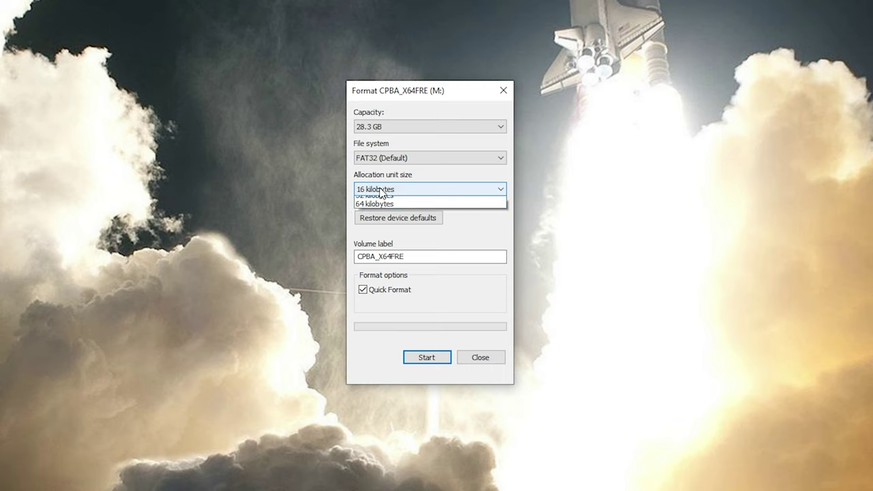
left_click(385, 200)
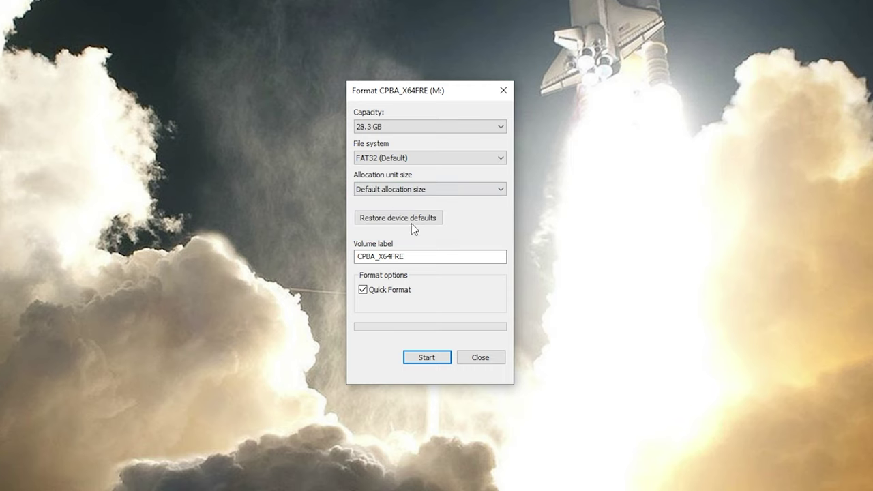
Set the volume label to Test Format and use the Quick Format option.
left_click_drag(419, 256, 214, 253)
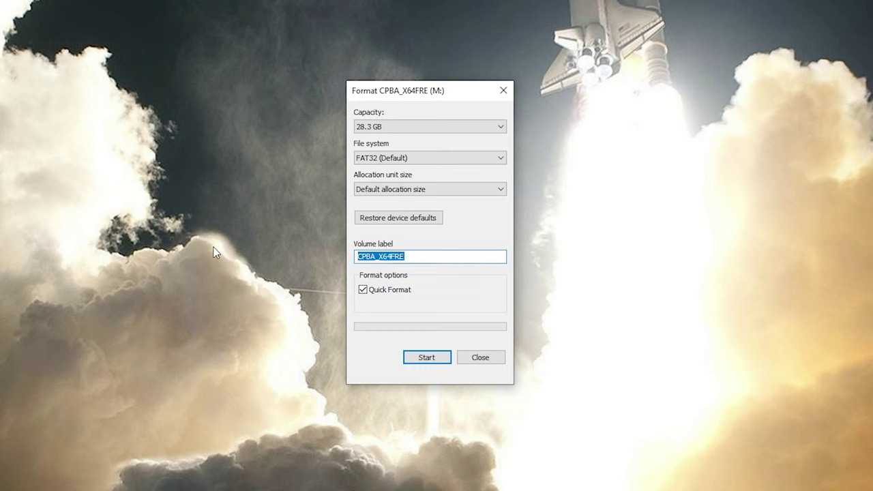
type("Test Format")
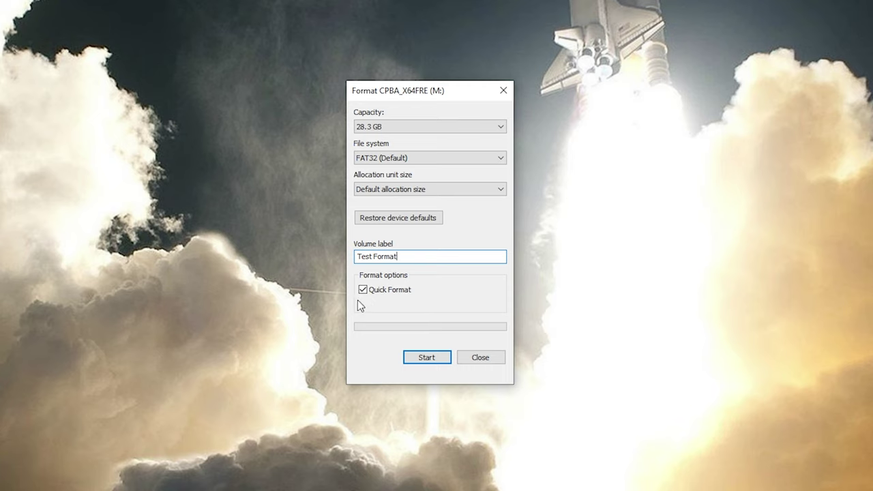
left_click(364, 290)
Format the M: drive, accept the data-erasure warning and dismiss the completion message.
left_click(427, 360)
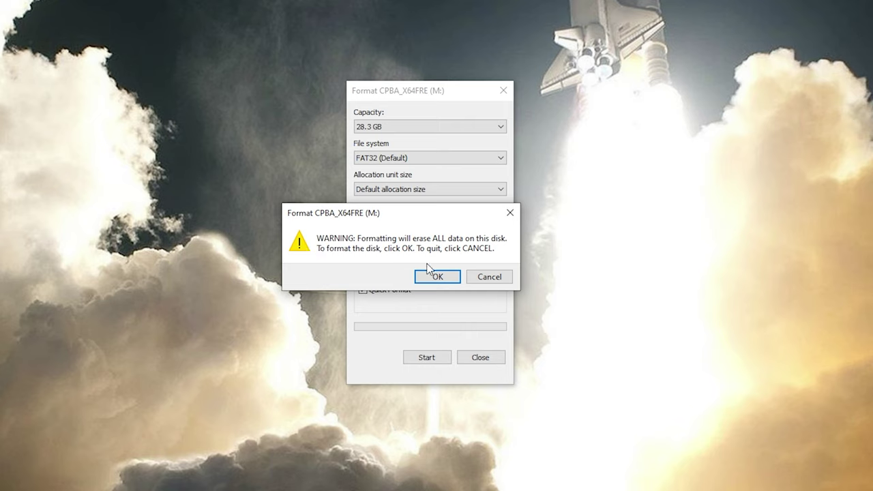
left_click_drag(402, 215, 420, 191)
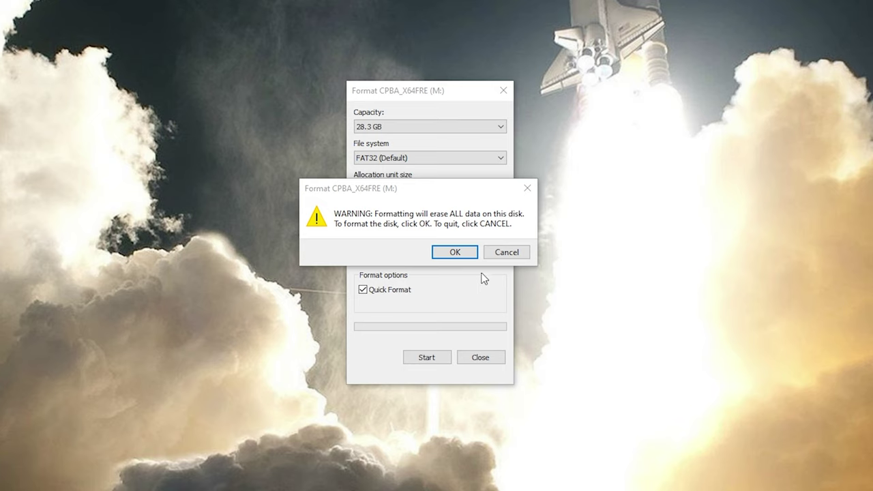
left_click(447, 253)
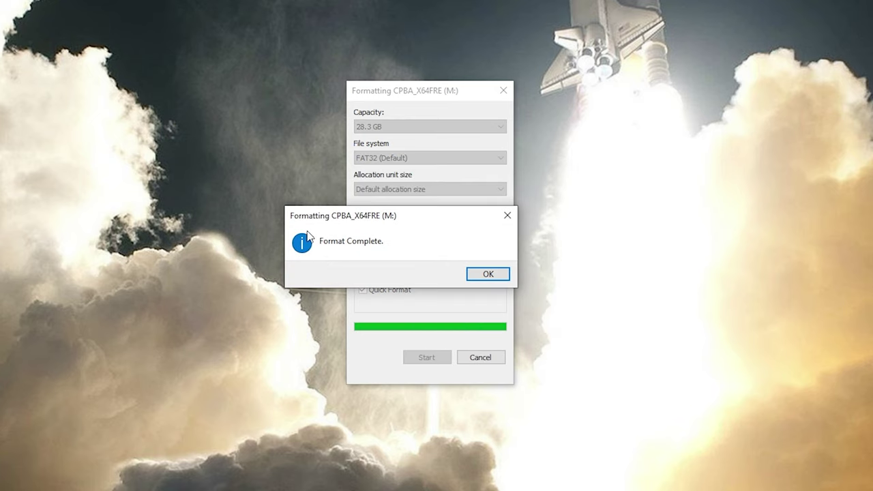
left_click(492, 276)
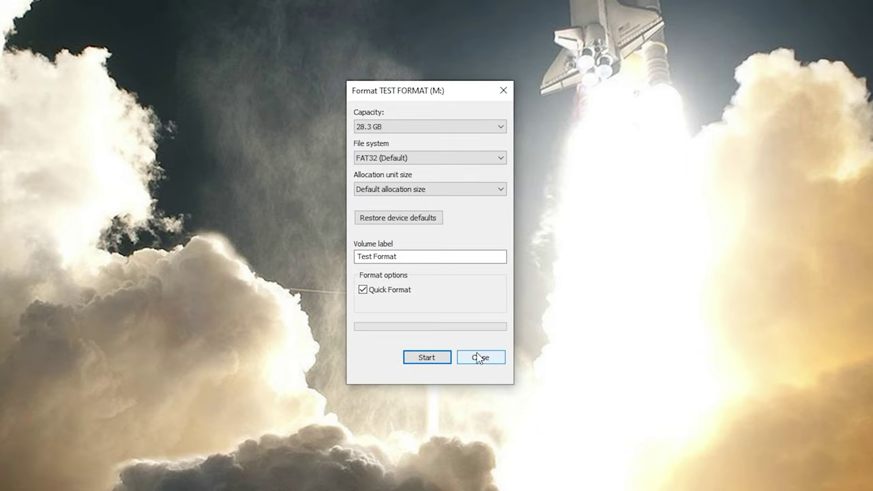